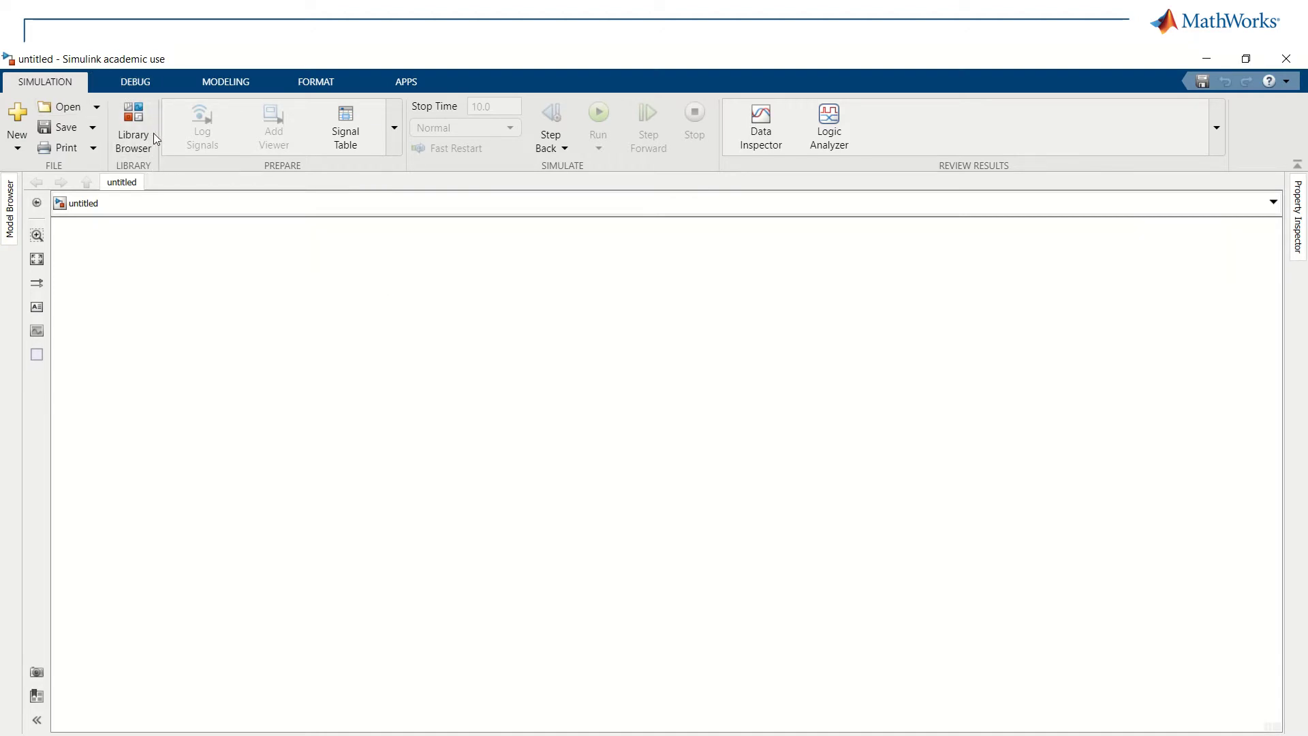
Step: Show the Simulink Support Package for Arduino Hardware block categories in the Library Browser
{"action": "left_click", "coordinate": [133, 128]}
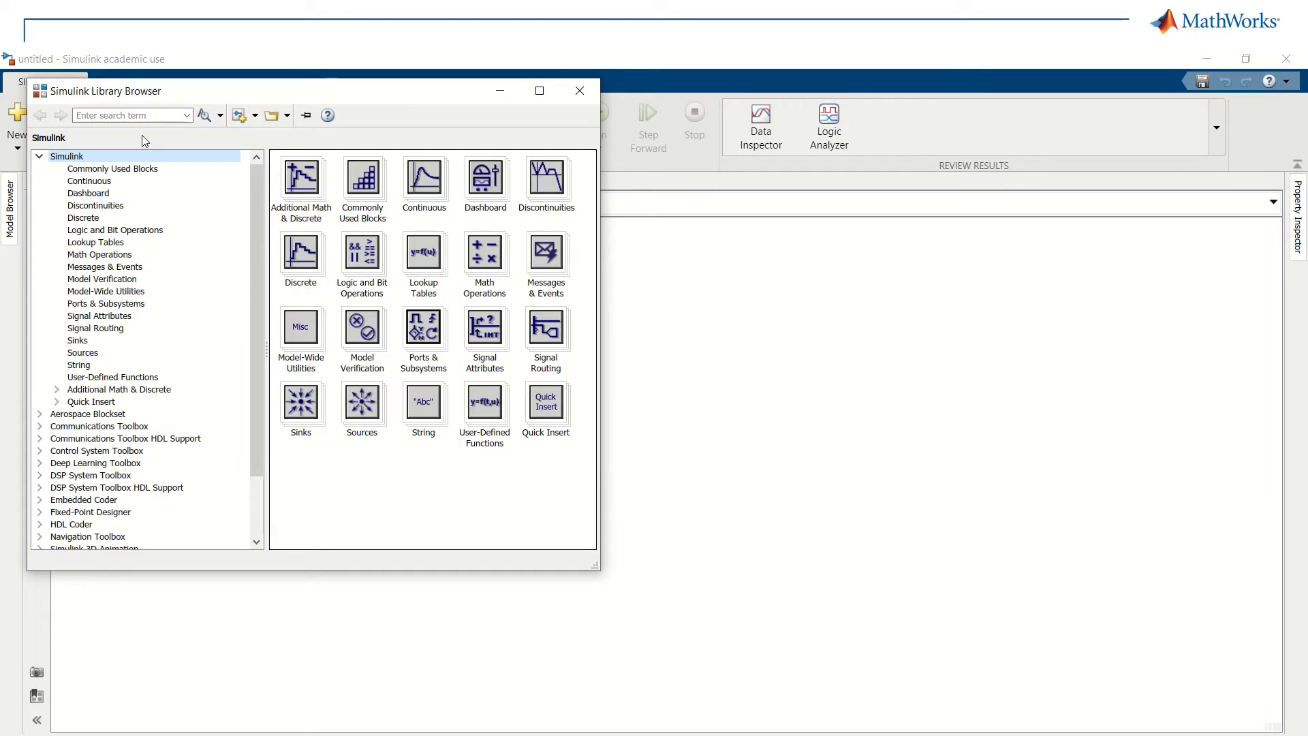
{"action": "left_click_drag", "start_coordinate": [252, 189], "coordinate": [260, 266]}
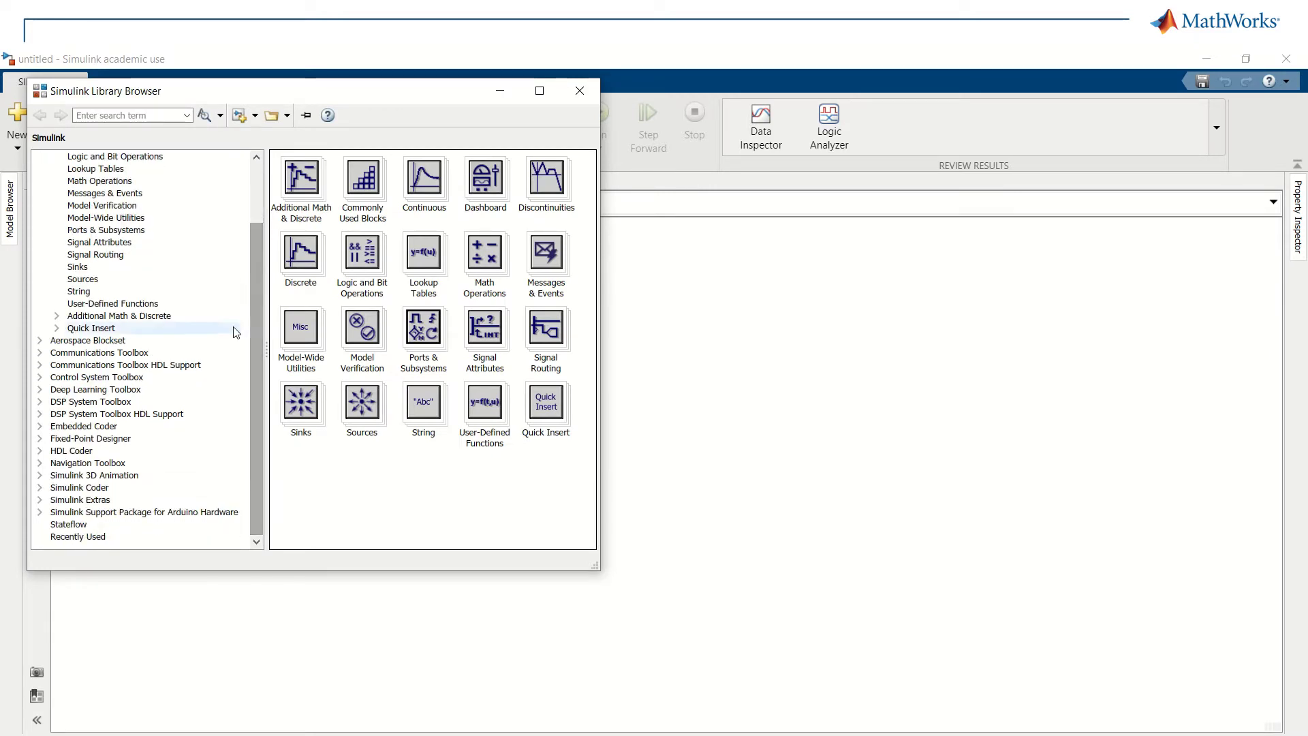
{"action": "left_click", "coordinate": [97, 513]}
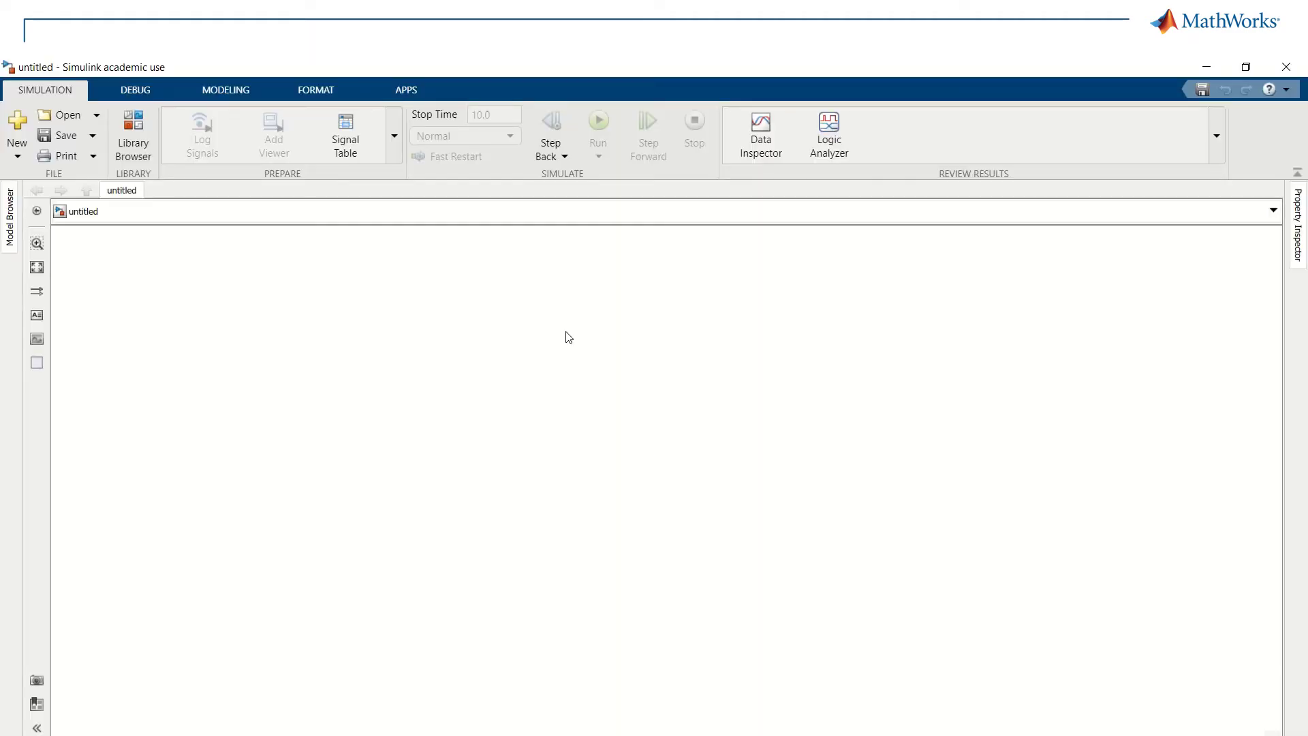
Step: Configure the model with Run on Hardware Board to target the Arduino Uno
{"action": "left_click", "coordinate": [403, 97]}
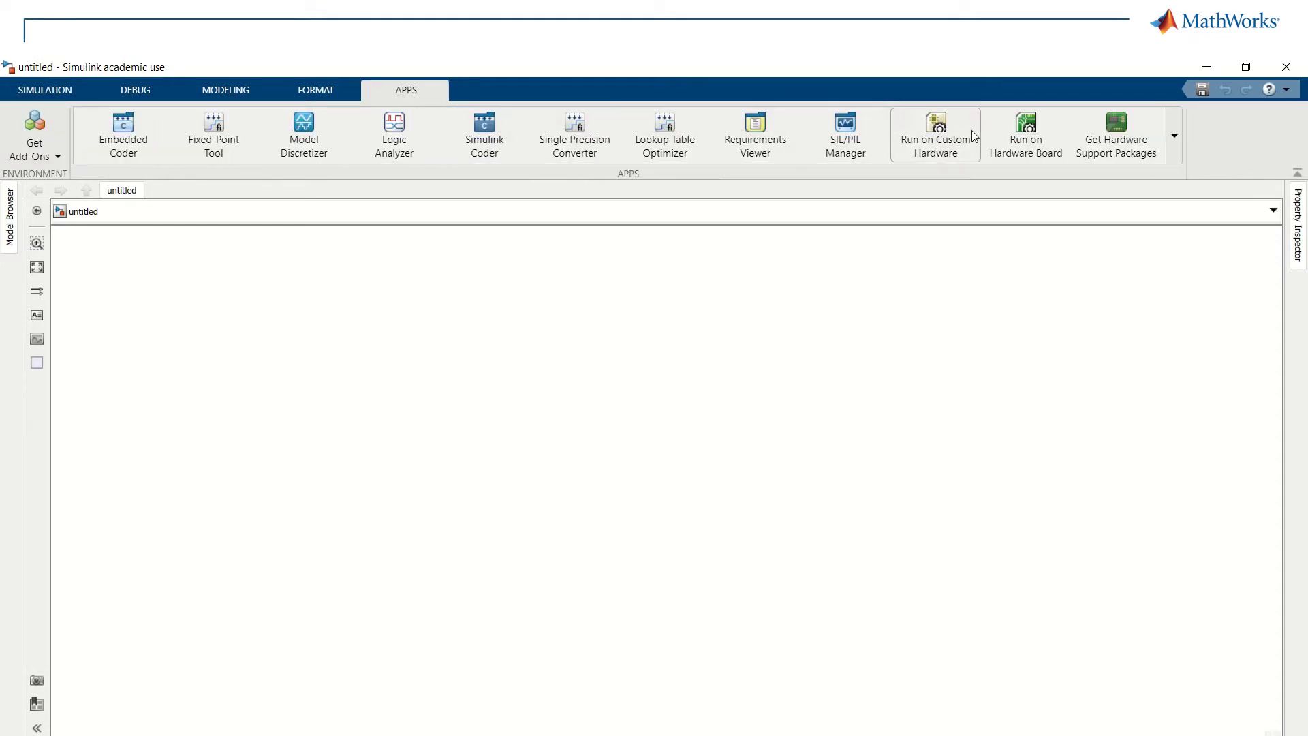
{"action": "left_click", "coordinate": [1020, 138]}
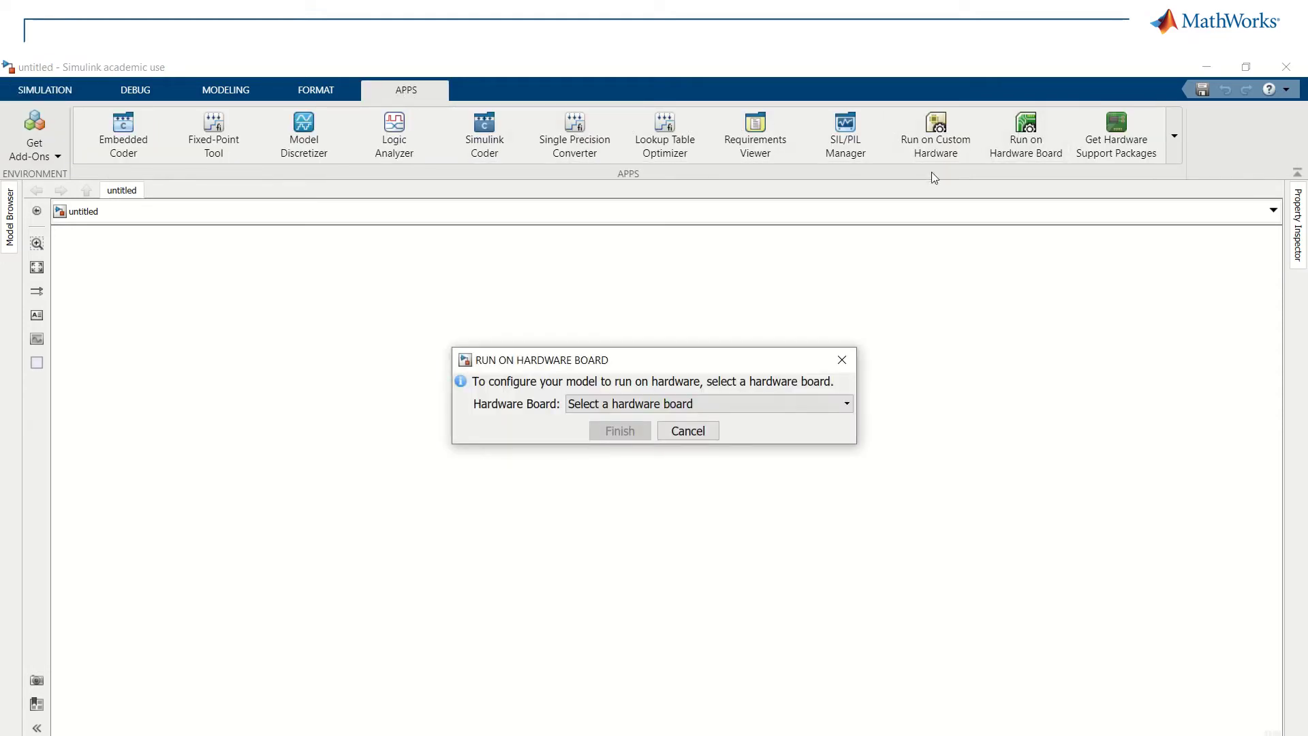
{"action": "left_click", "coordinate": [639, 403]}
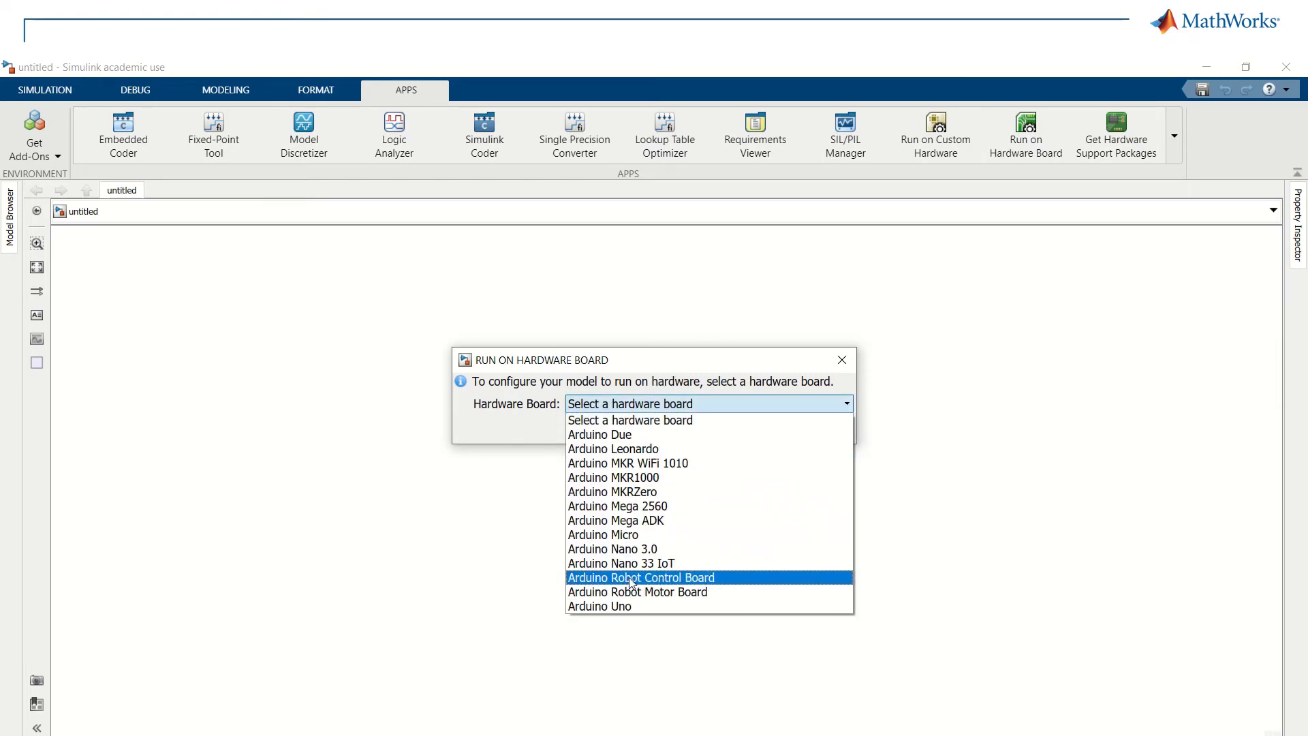
{"action": "left_click", "coordinate": [626, 605]}
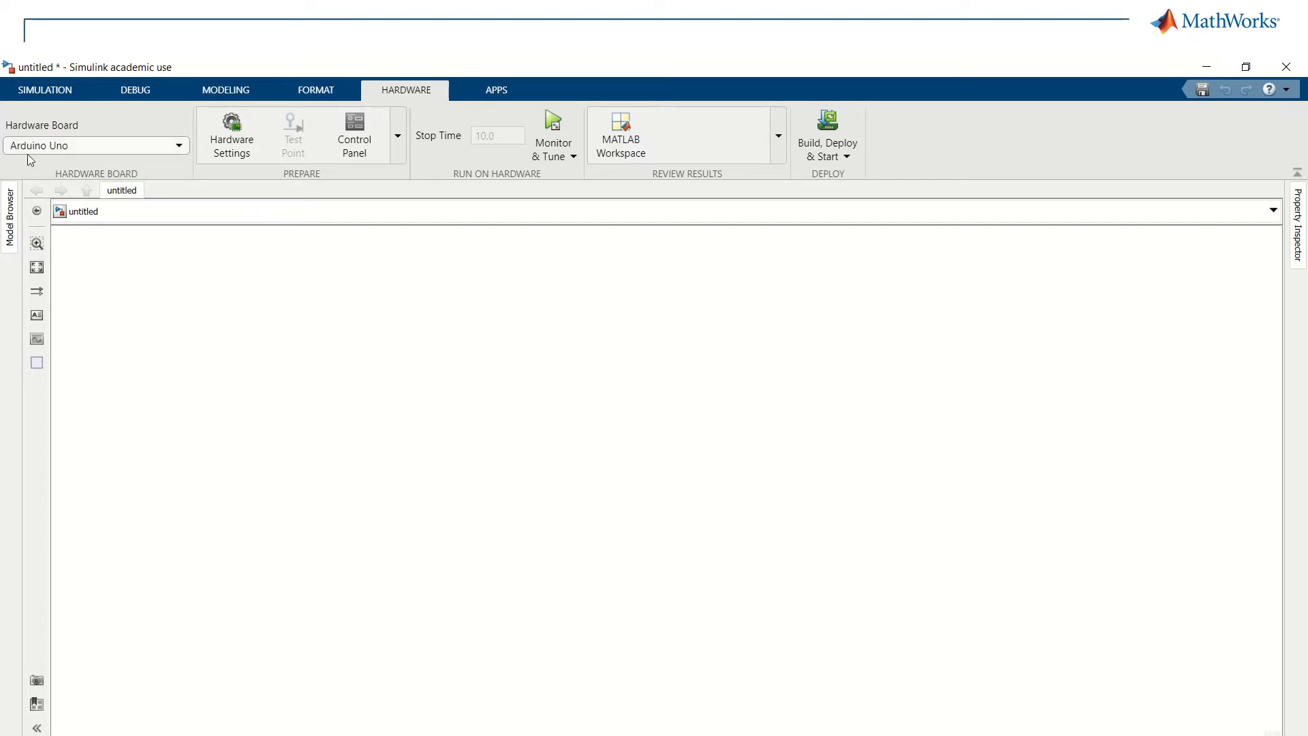
Step: Add an Arduino Analog Input block reading pin 0 with sample time 0.001
{"action": "double_click", "coordinate": [237, 458]}
{"action": "type", "text": "analog in"}
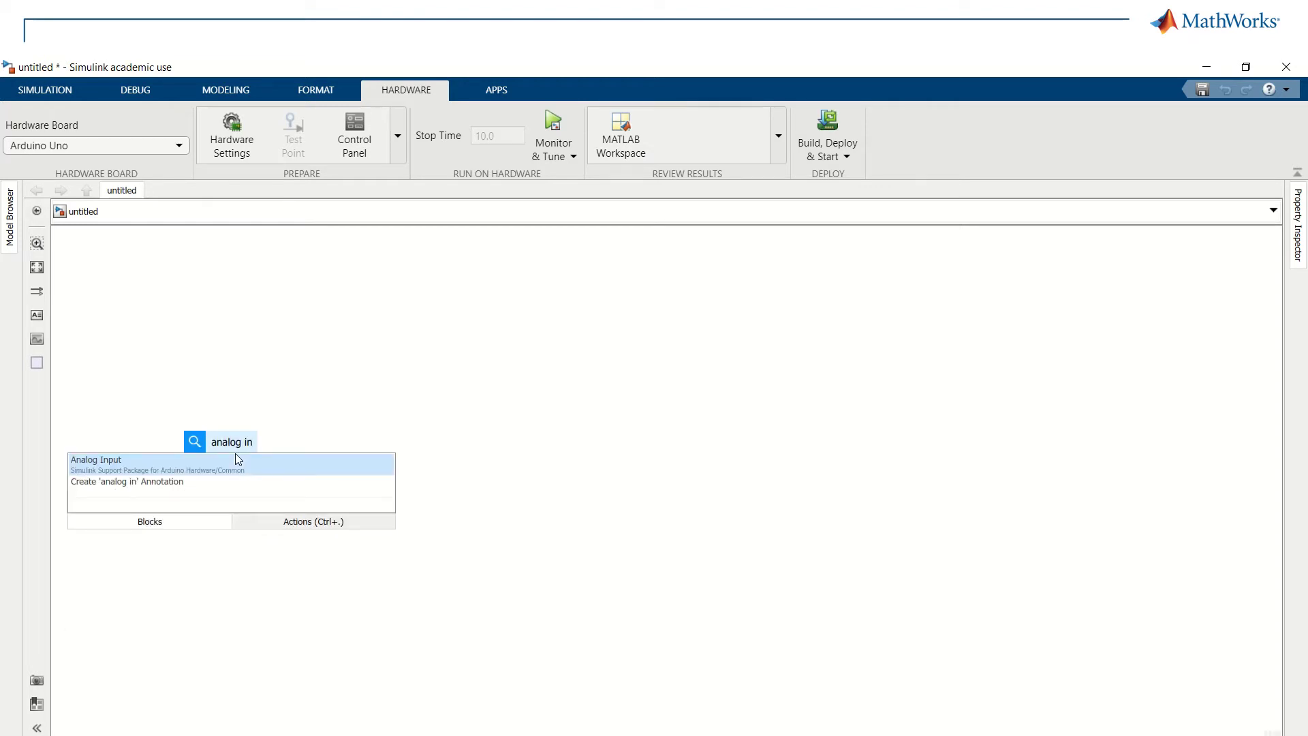
{"action": "key", "text": "Return"}
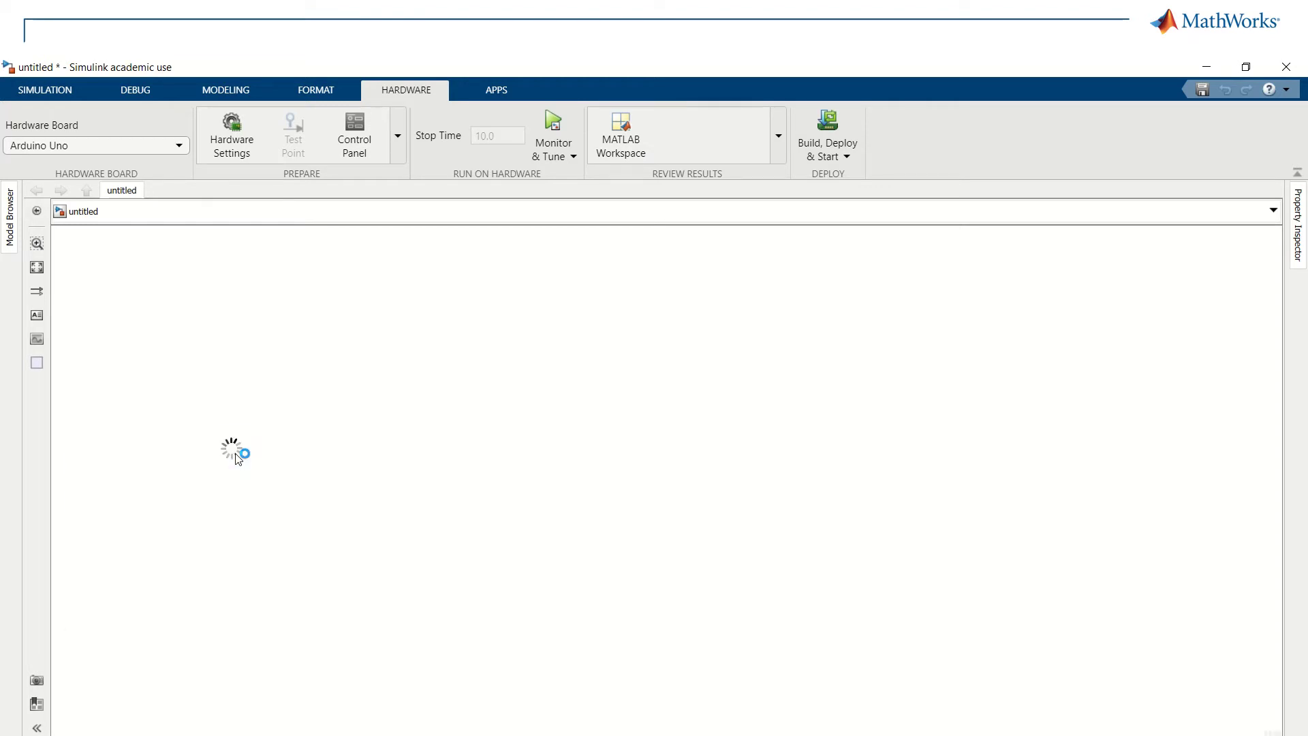
{"action": "double_click", "coordinate": [238, 458]}
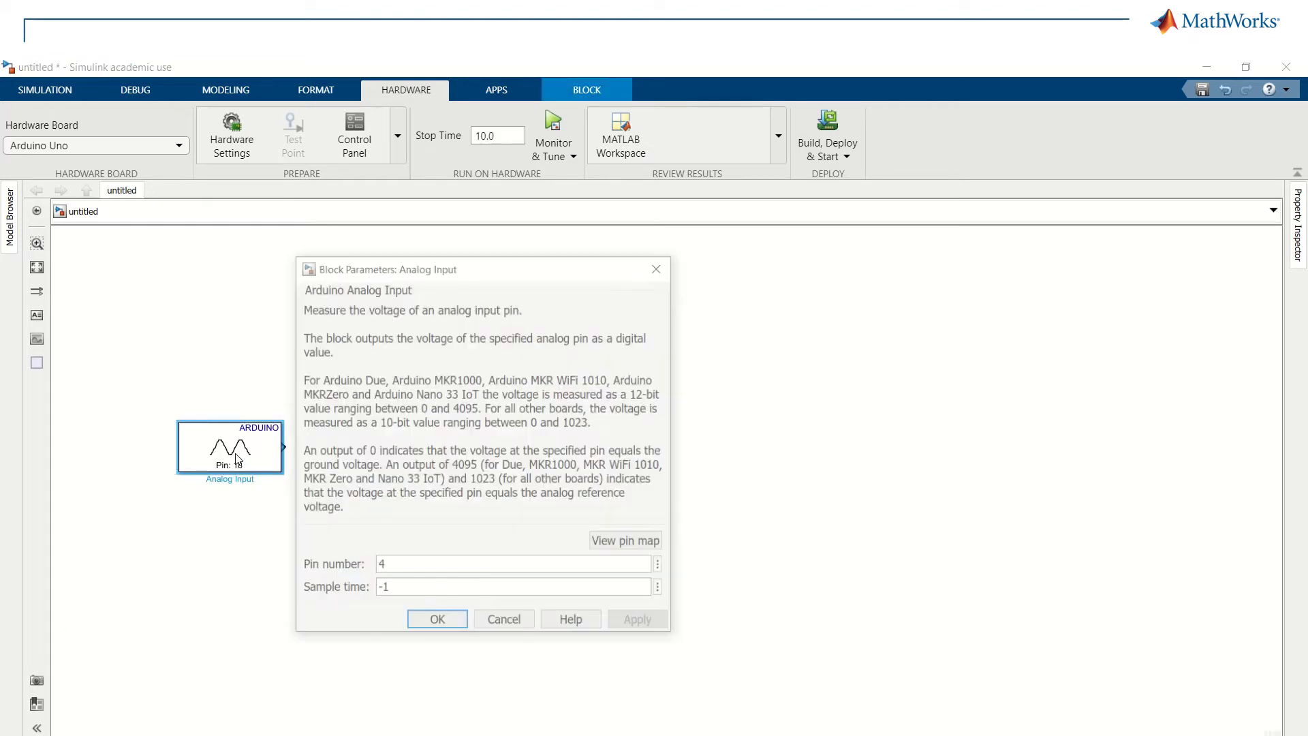
{"action": "double_click", "coordinate": [386, 562]}
{"action": "type", "text": "0"}
{"action": "left_click", "coordinate": [401, 588]}
{"action": "double_click", "coordinate": [401, 588]}
{"action": "type", "text": "0.001"}
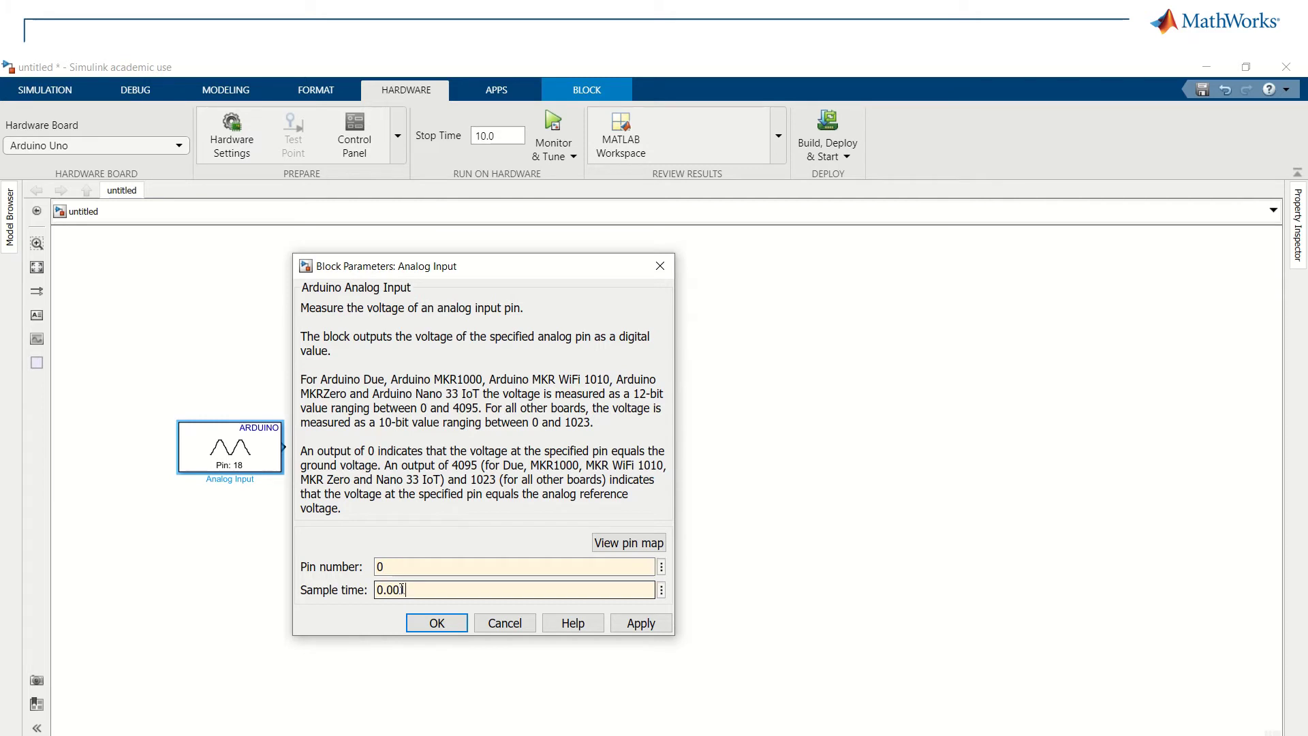
{"action": "key", "text": "Return"}
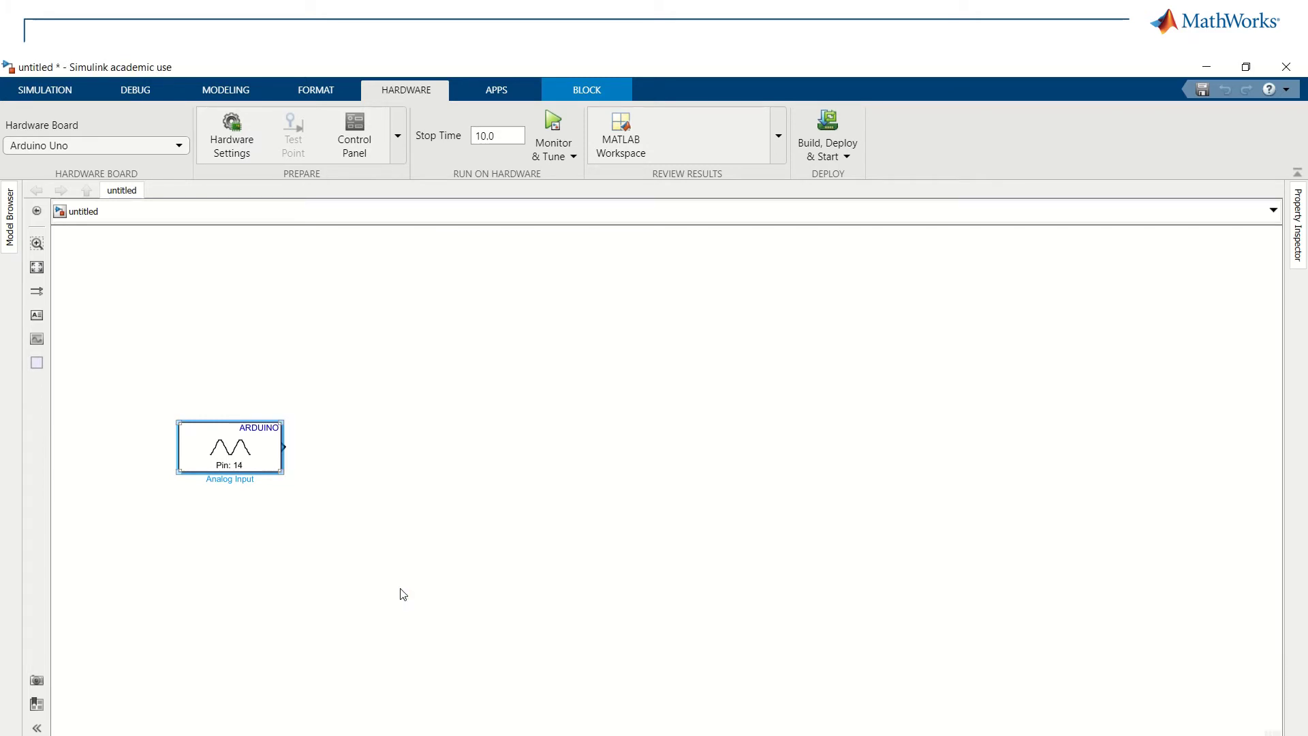
Step: Add a Gain block beside the input with gain 1/4
{"action": "double_click", "coordinate": [361, 450]}
{"action": "type", "text": "g"}
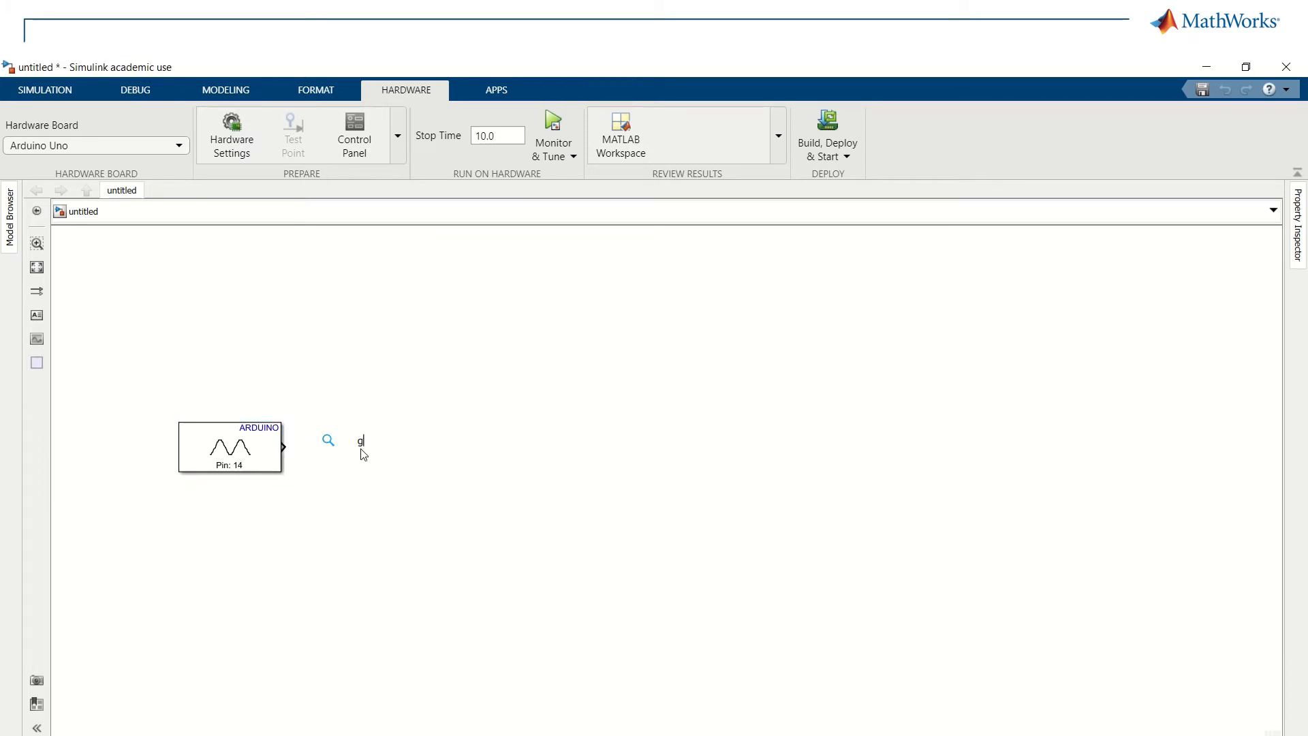
{"action": "type", "text": "ain"}
{"action": "key", "text": "Return"}
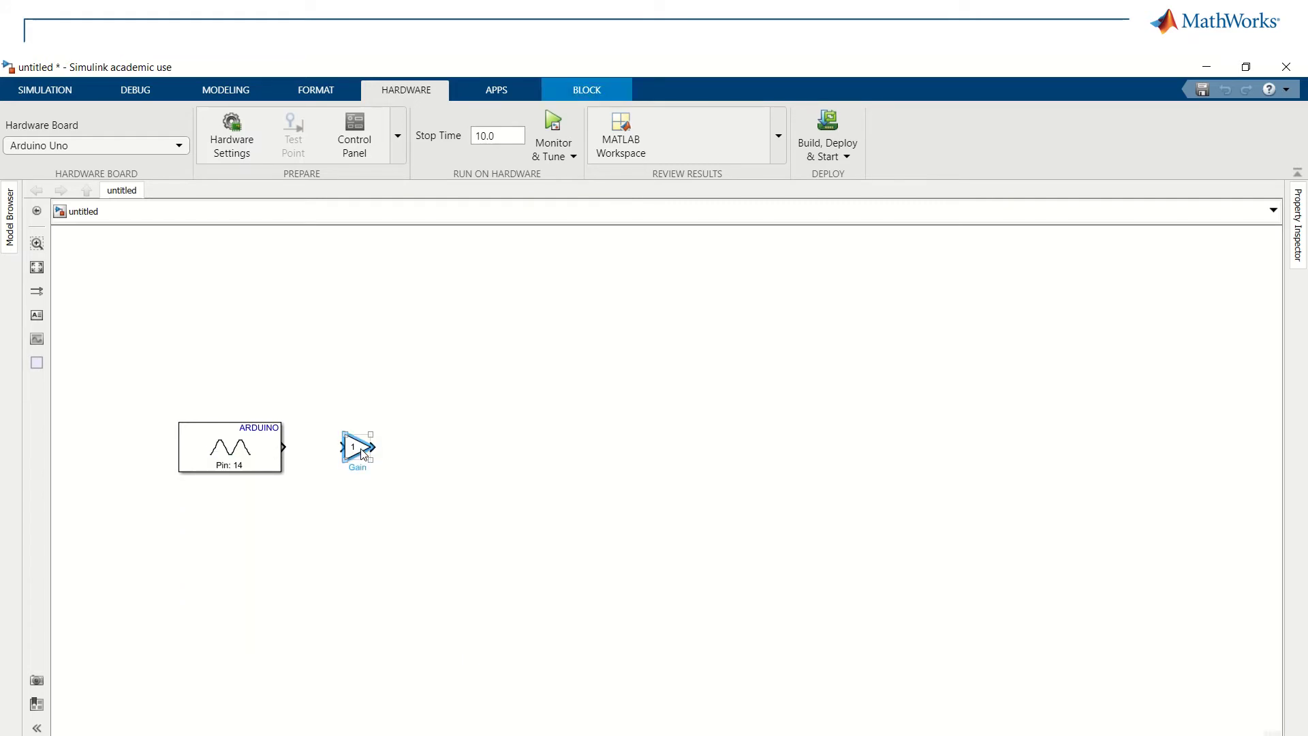
{"action": "double_click", "coordinate": [360, 450]}
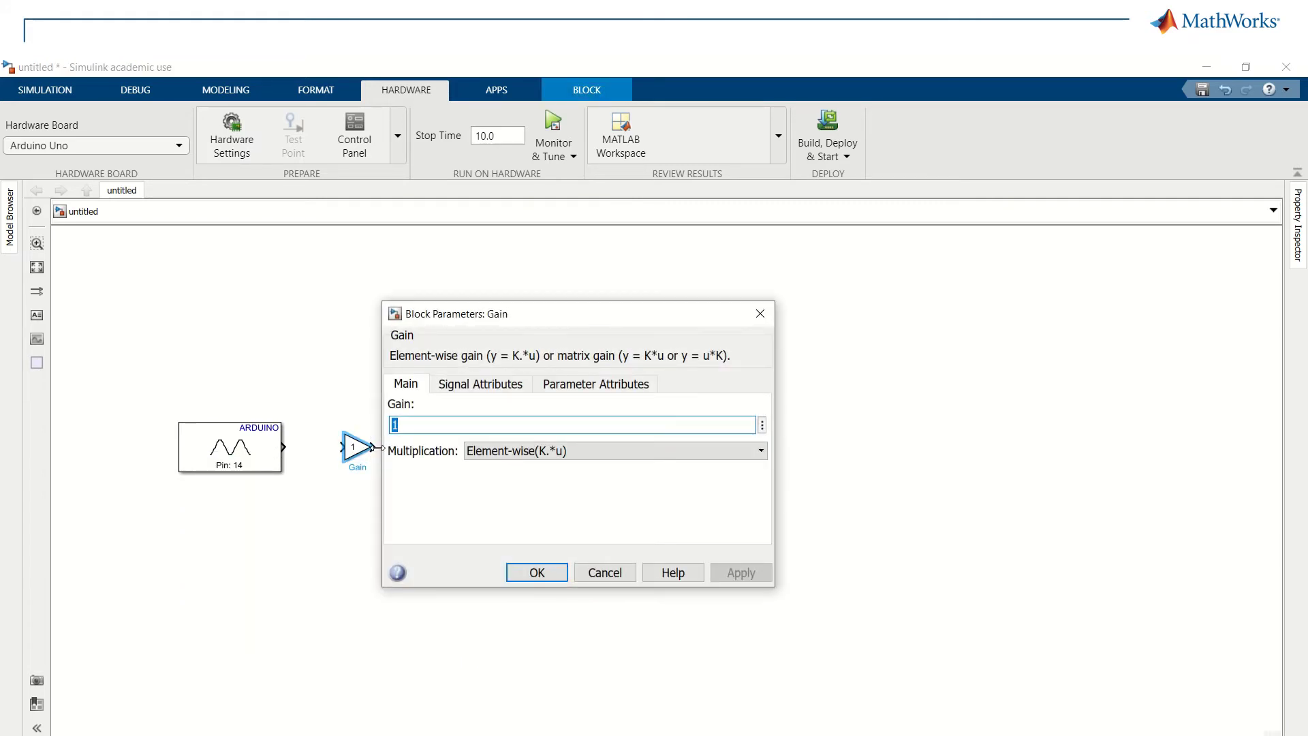
{"action": "type", "text": "/4"}
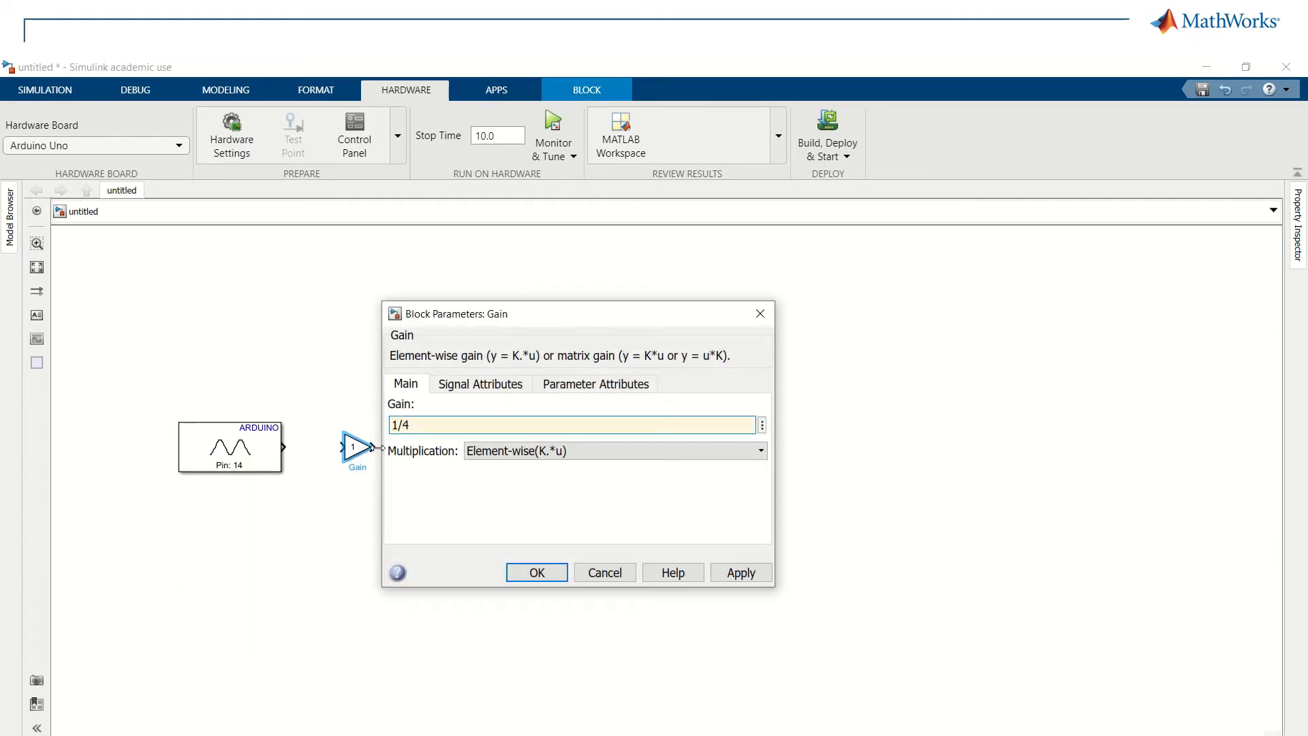
{"action": "key", "text": "Return"}
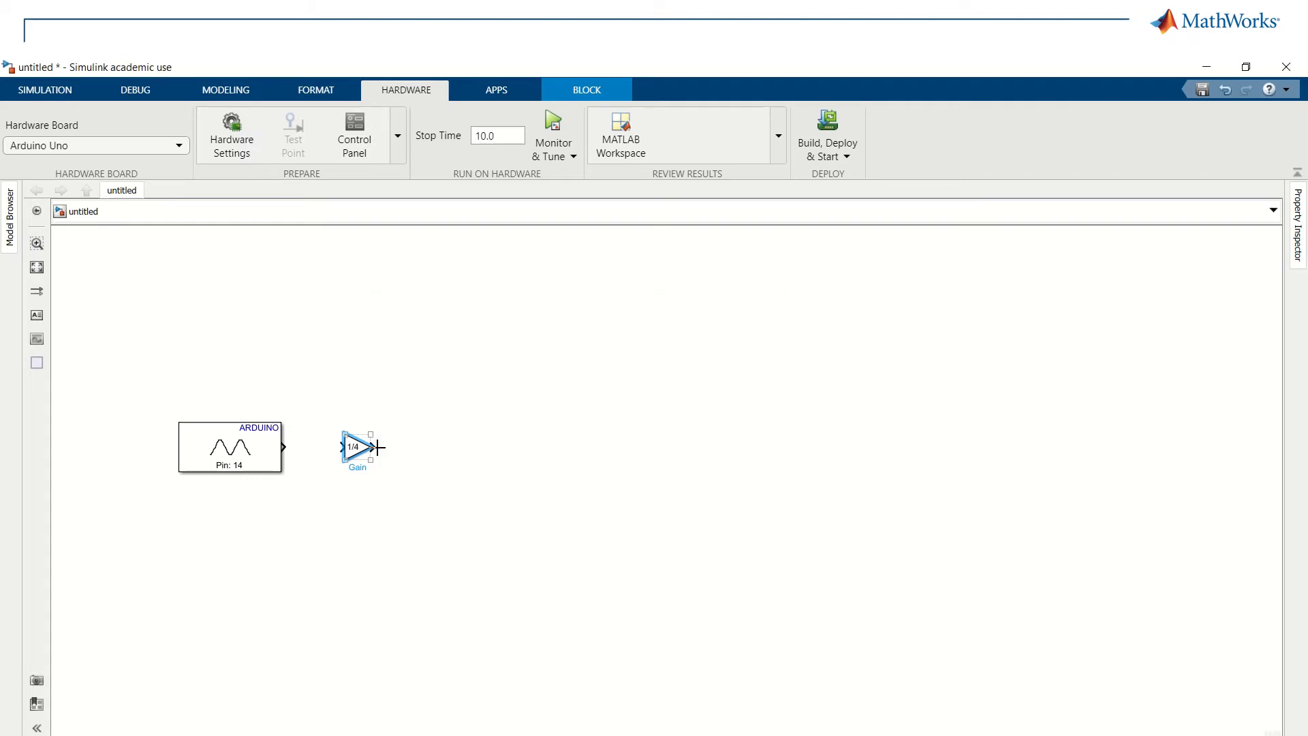
{"action": "left_click", "coordinate": [448, 449]}
Step: Add a To Workspace block with Save format Array and 2-D signals saved as a 2-D array
{"action": "double_click", "coordinate": [426, 440]}
{"action": "type", "text": "to work"}
{"action": "key", "text": "Return"}
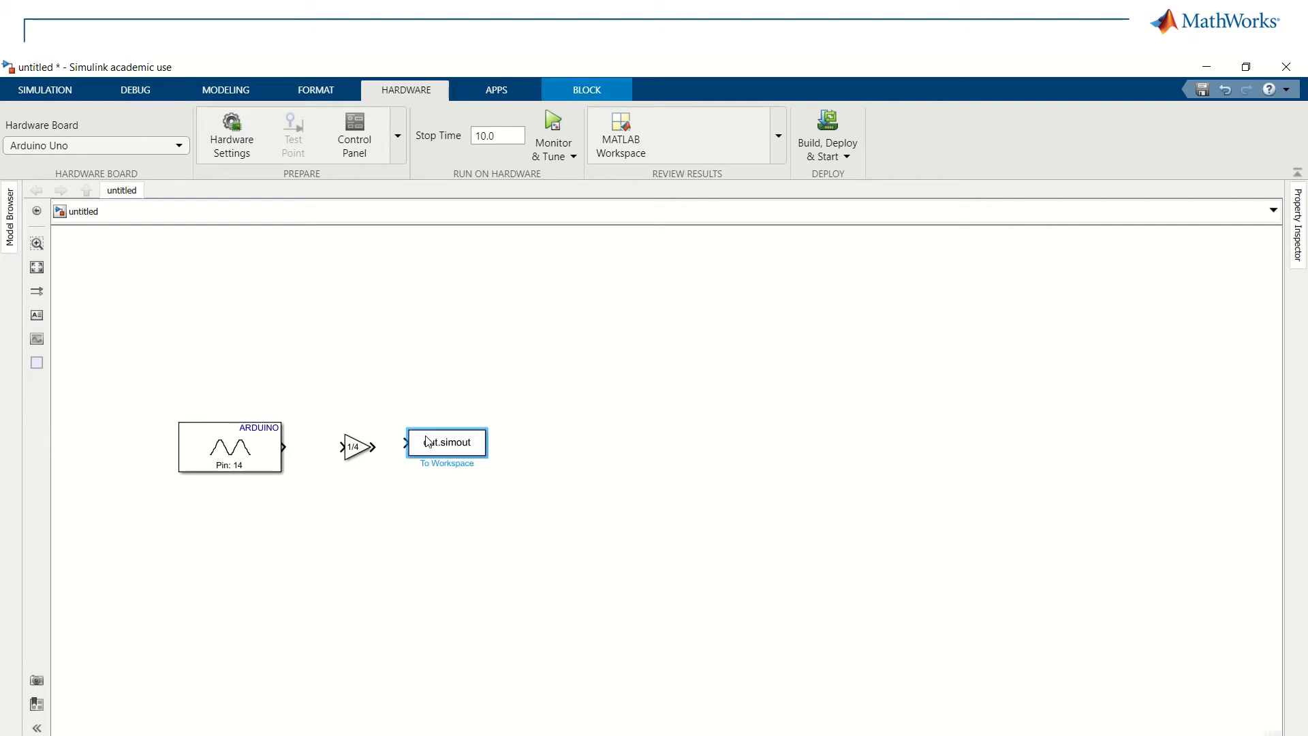
{"action": "double_click", "coordinate": [451, 435]}
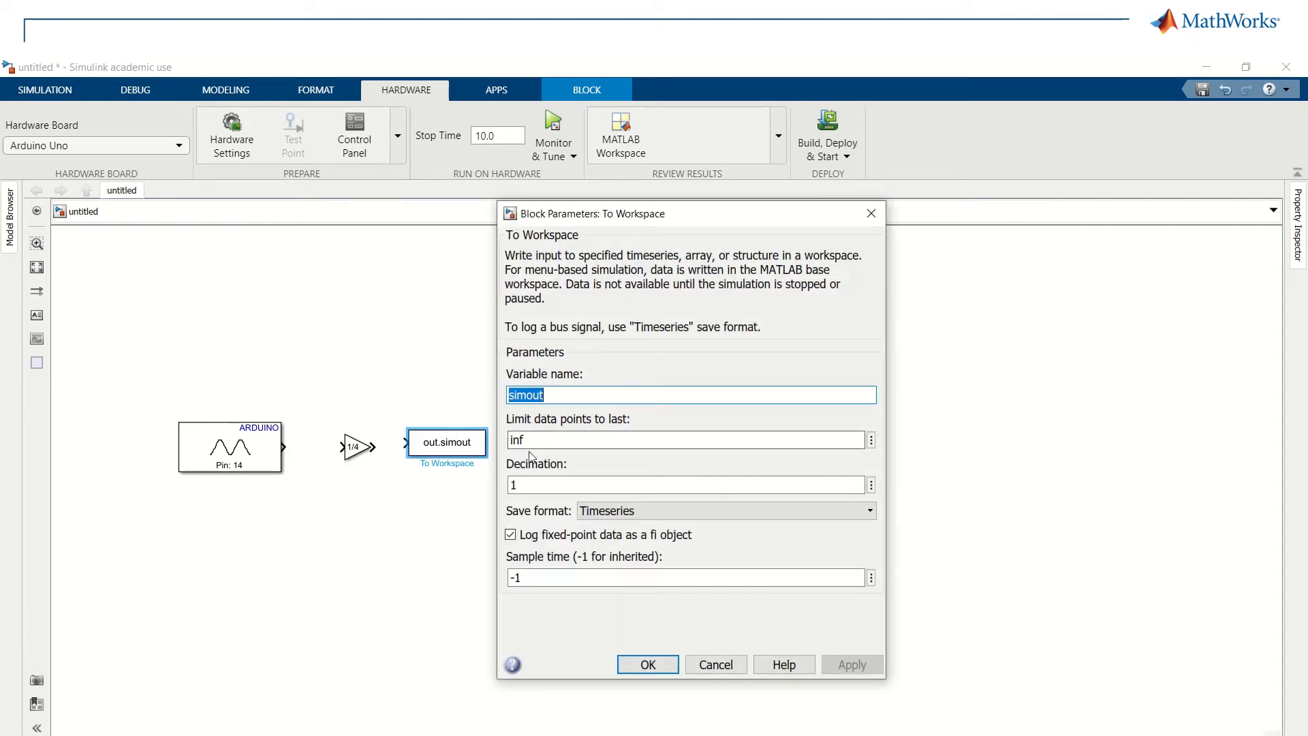
{"action": "left_click", "coordinate": [612, 509]}
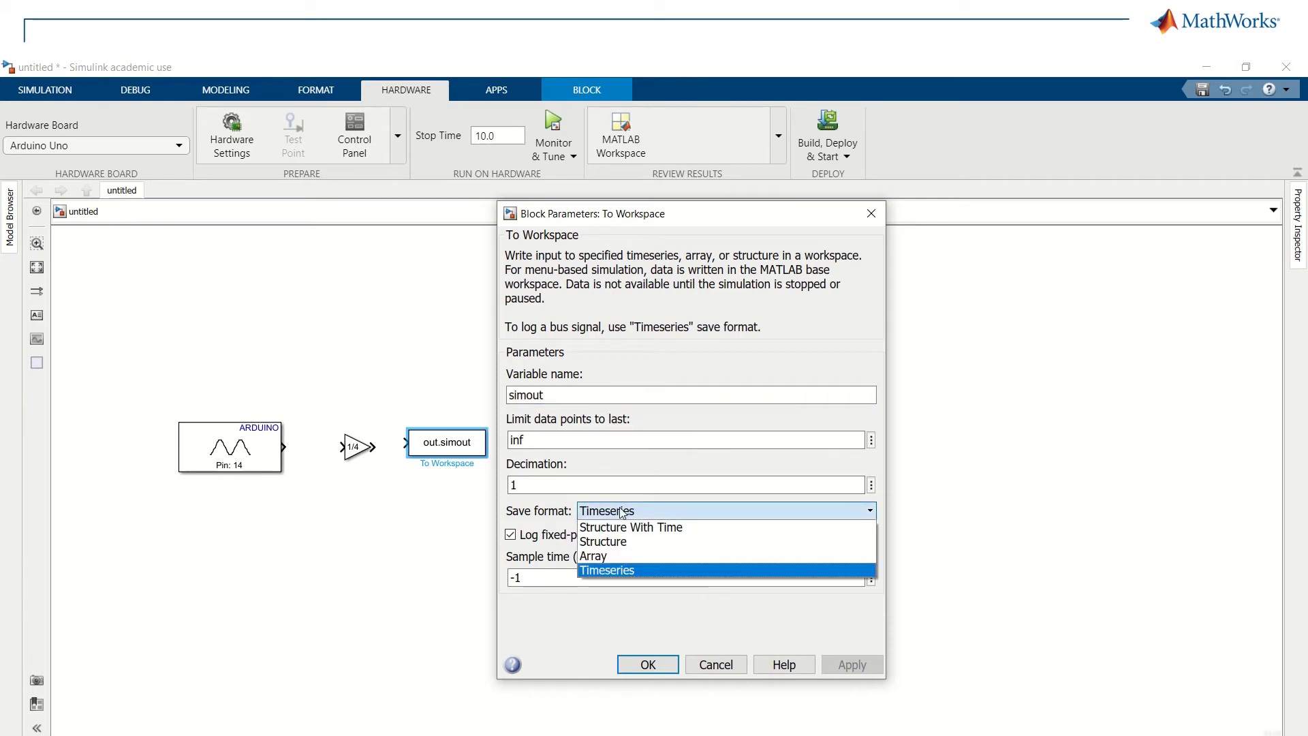
{"action": "left_click", "coordinate": [617, 555]}
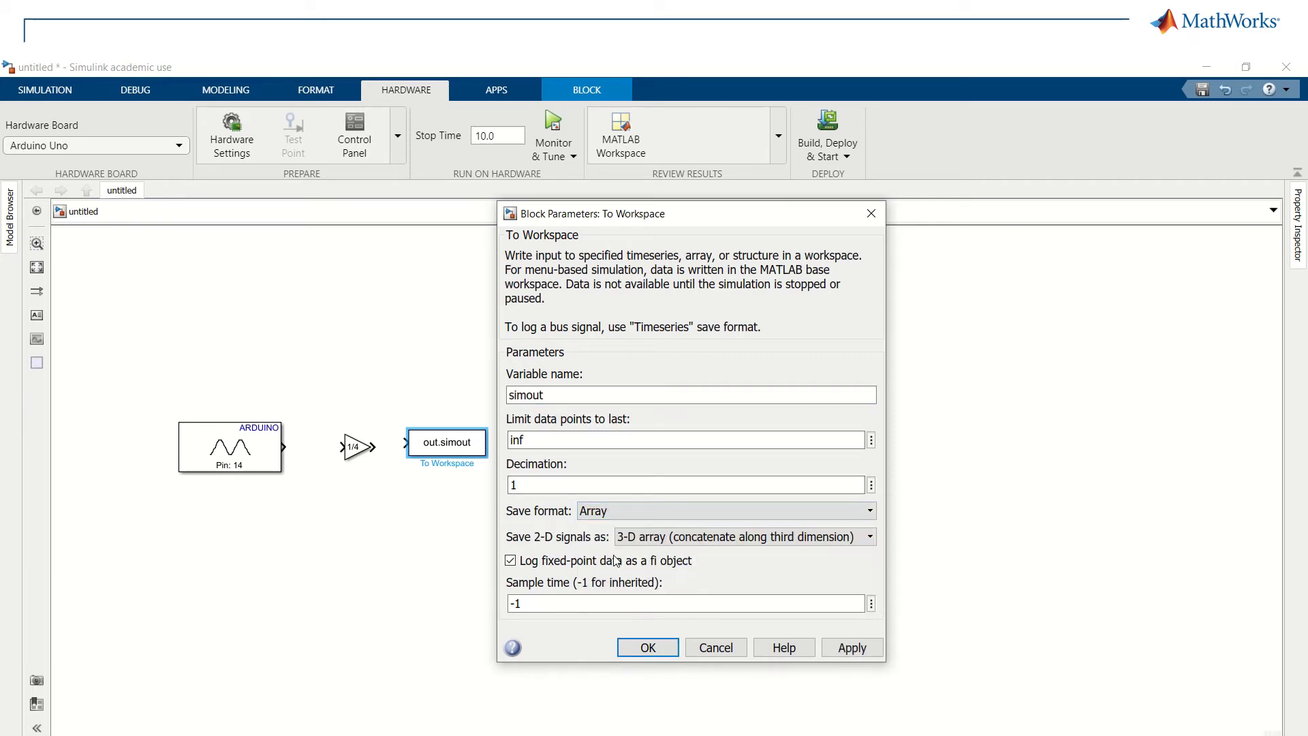
{"action": "left_click", "coordinate": [633, 542]}
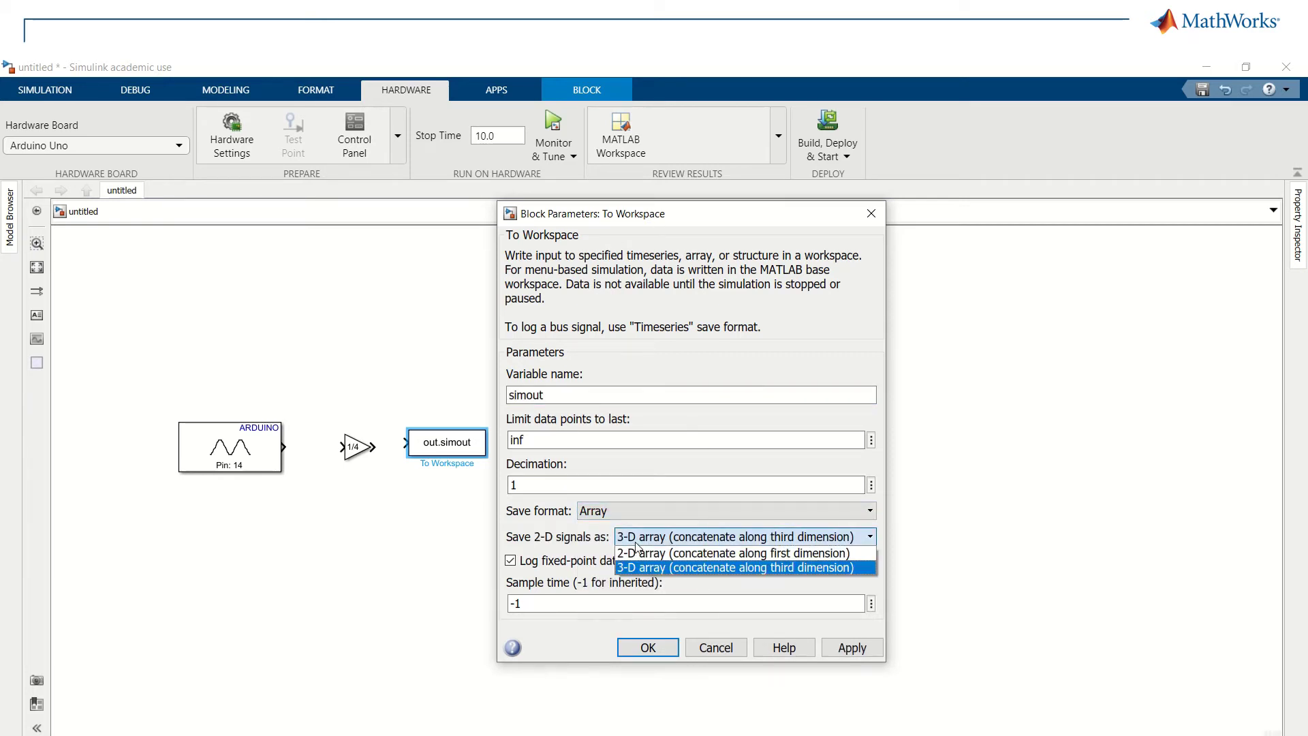
{"action": "left_click", "coordinate": [639, 554]}
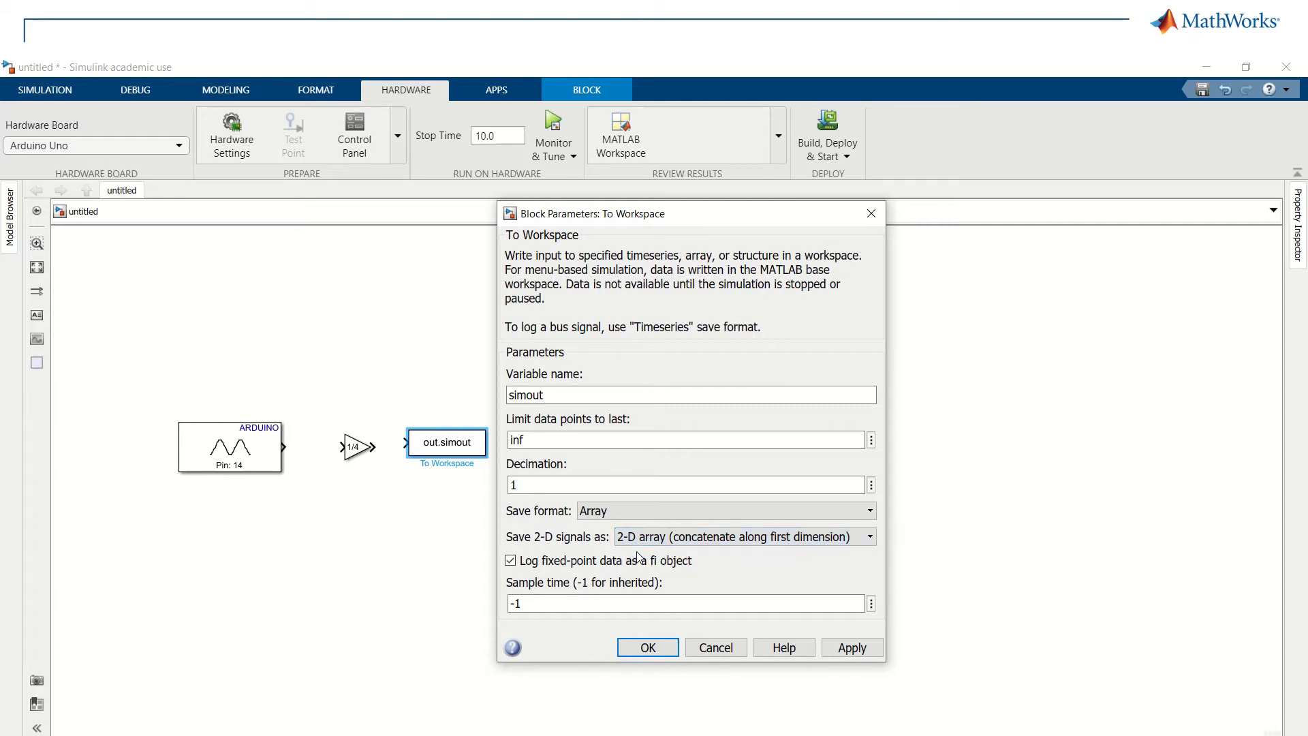
{"action": "left_click", "coordinate": [635, 648]}
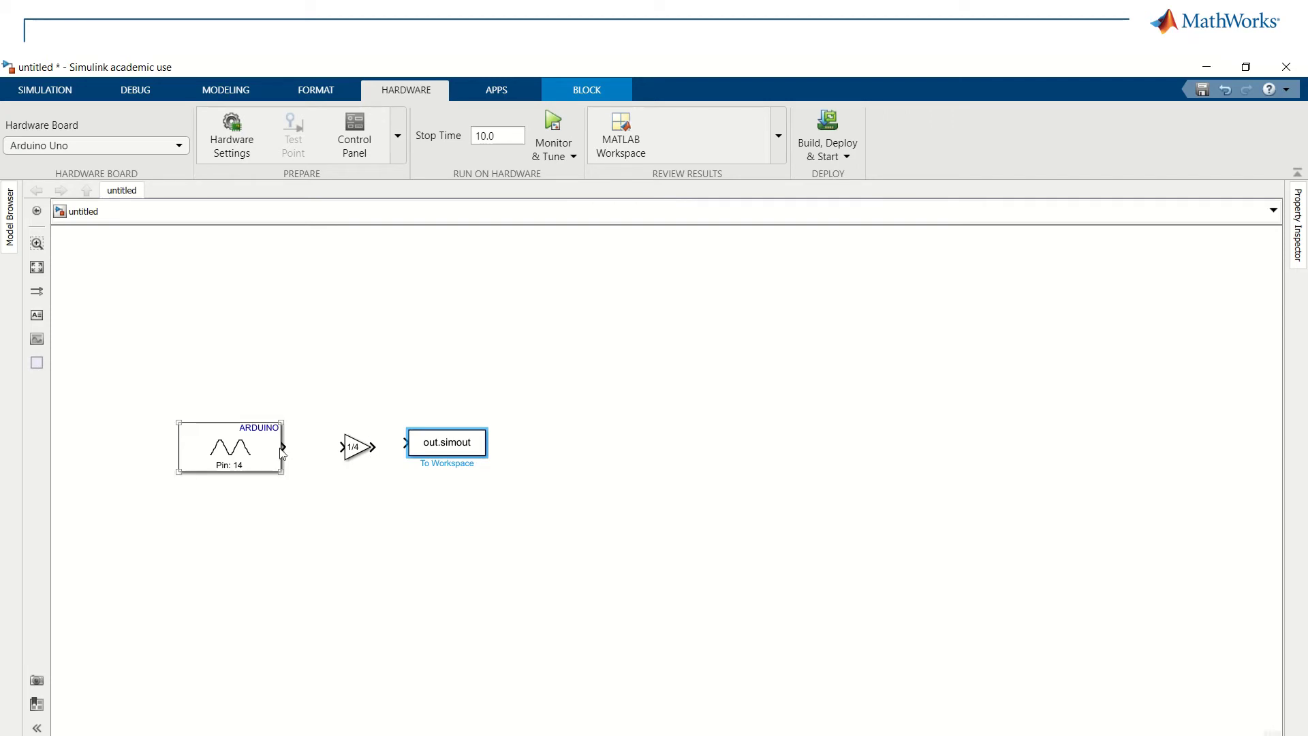
Step: Wire Analog Input to Gain, add a Scope above, and branch the gain output into it
{"action": "left_click_drag", "start_coordinate": [282, 447], "coordinate": [459, 443]}
{"action": "left_click", "coordinate": [389, 356]}
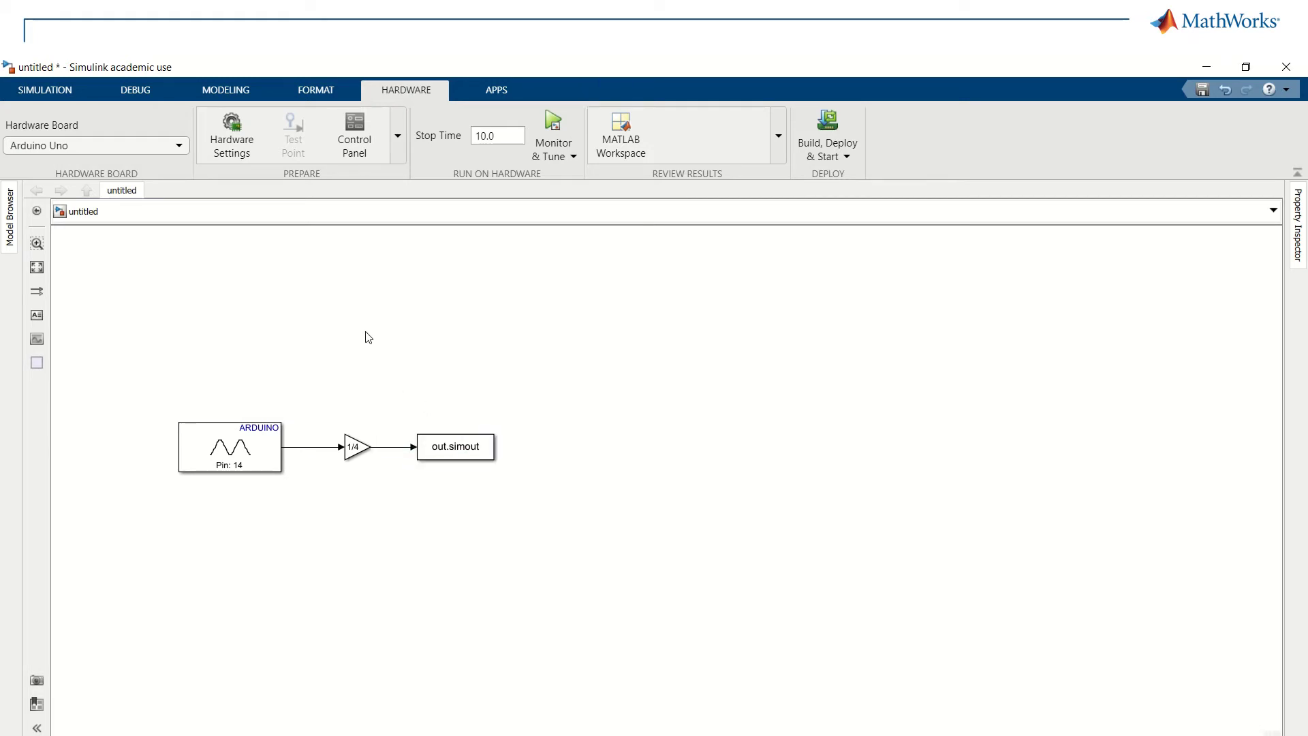
{"action": "double_click", "coordinate": [366, 332]}
{"action": "type", "text": "scope"}
{"action": "key", "text": "Return"}
{"action": "left_click_drag", "start_coordinate": [385, 360], "coordinate": [428, 360]}
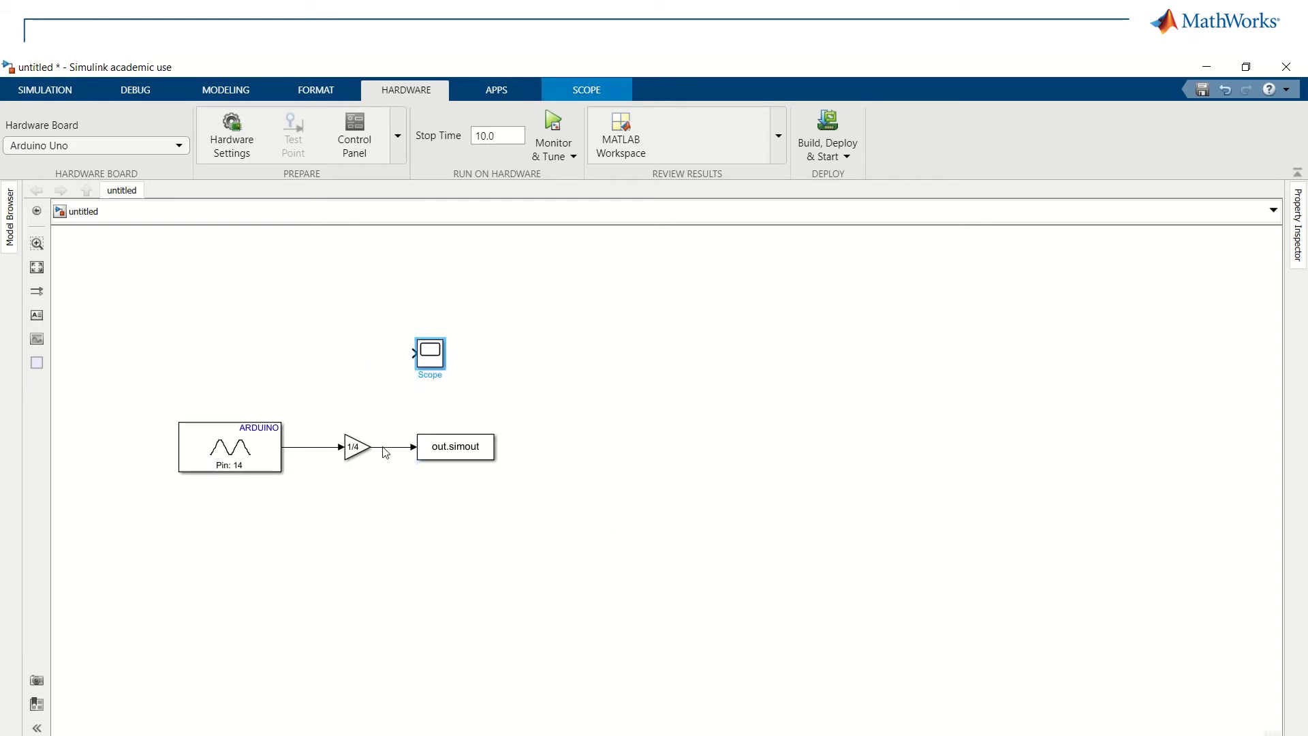
{"action": "mouse_move", "coordinate": [382, 447]}
{"action": "left_mouse_down"}
{"action": "mouse_move", "coordinate": [374, 388]}
{"action": "mouse_move", "coordinate": [403, 360]}
{"action": "left_mouse_up"}
{"action": "left_click", "coordinate": [563, 391]}
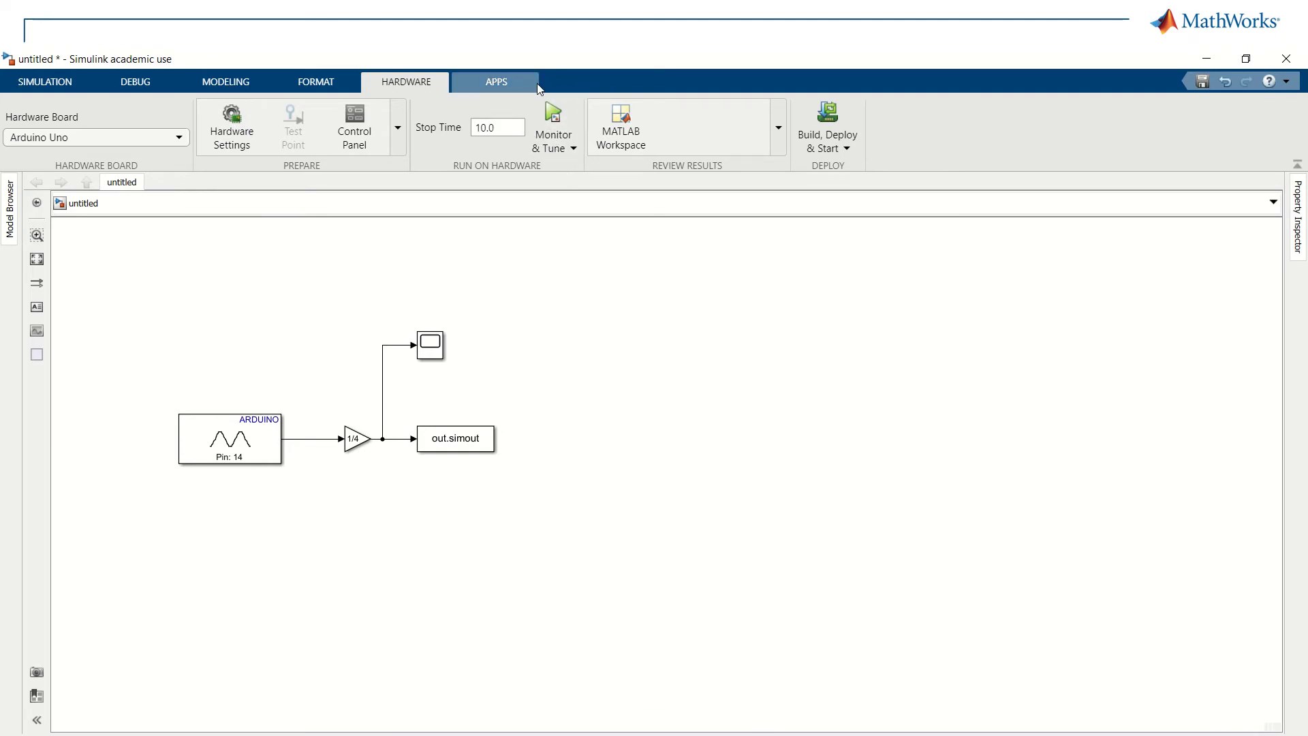
Step: Set the stop time to Inf and run the model on the Arduino with Monitor & Tune
{"action": "double_click", "coordinate": [497, 123]}
{"action": "key", "text": "BackSpace"}
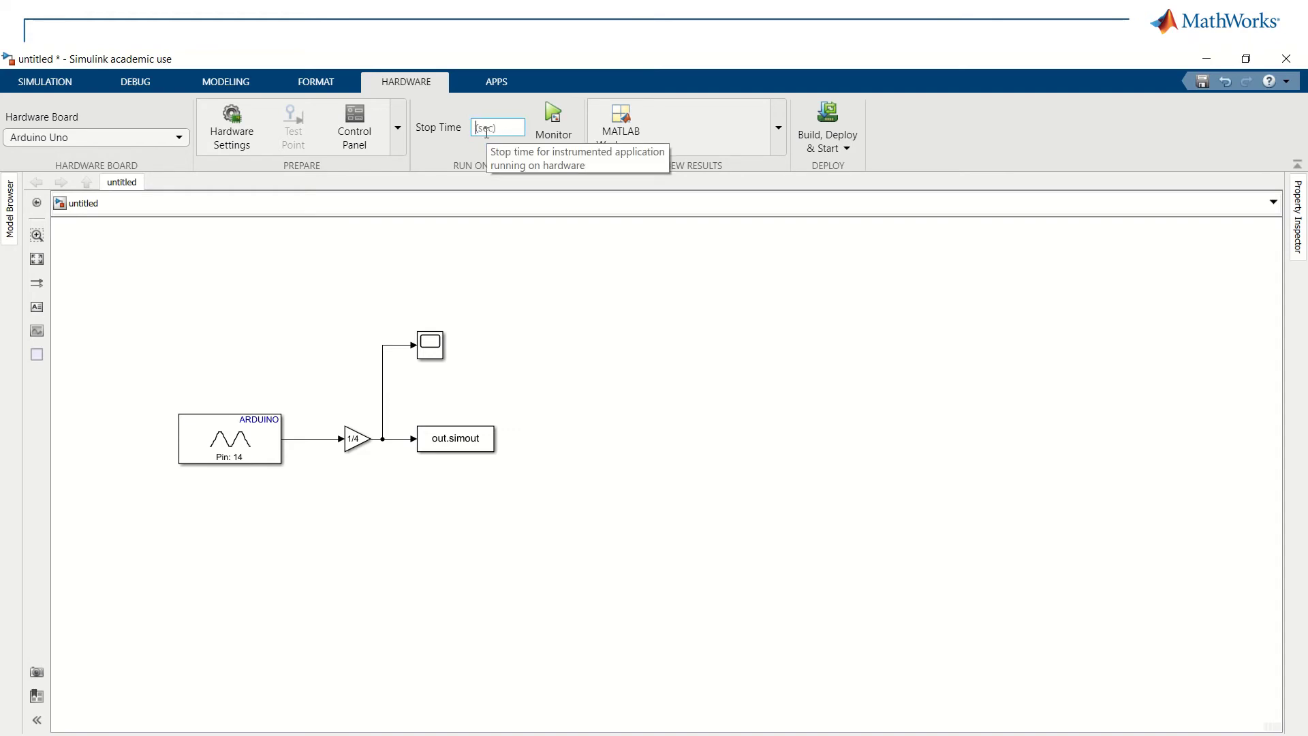
{"action": "type", "text": "Inf"}
{"action": "left_click", "coordinate": [553, 111]}
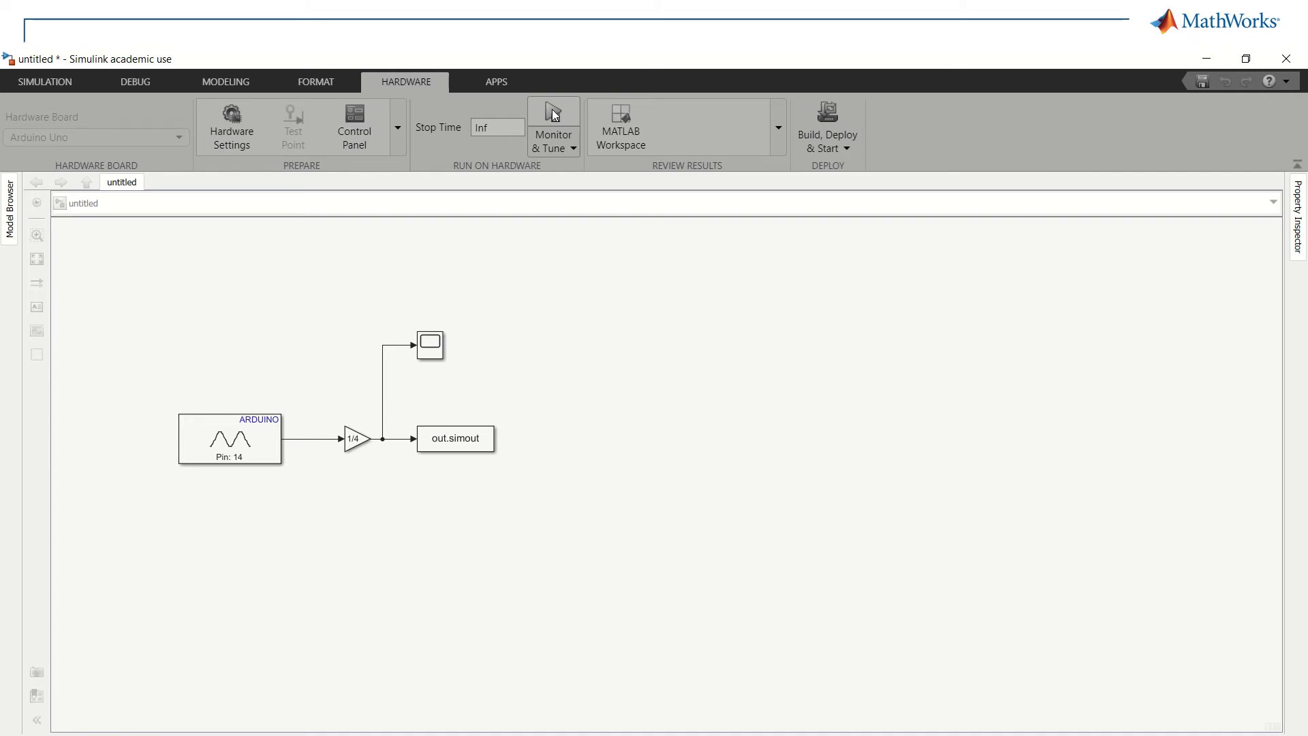
Step: Let the build and deployment finish so the Scope plots the live scaled signal
{"action": "left_click", "coordinate": [556, 114]}
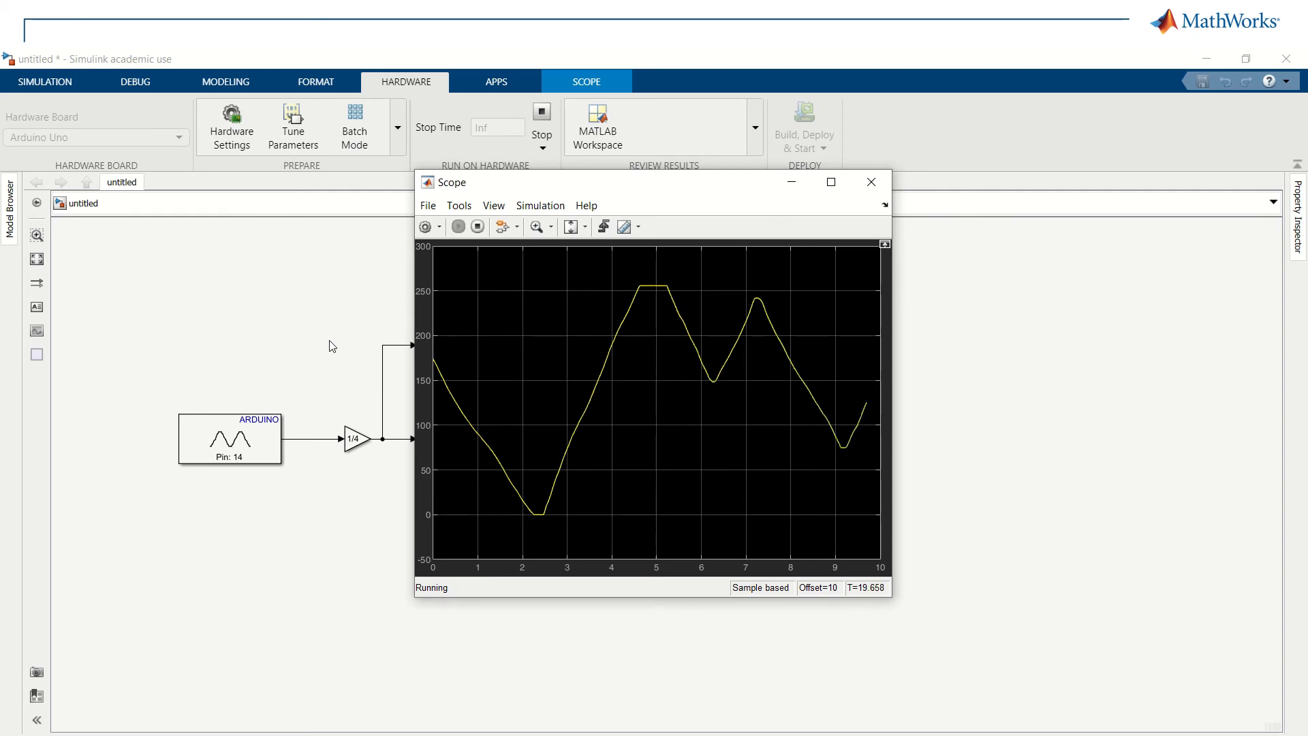
Step: Stop the model running on the Arduino from the HARDWARE tab
{"action": "left_click", "coordinate": [542, 116]}
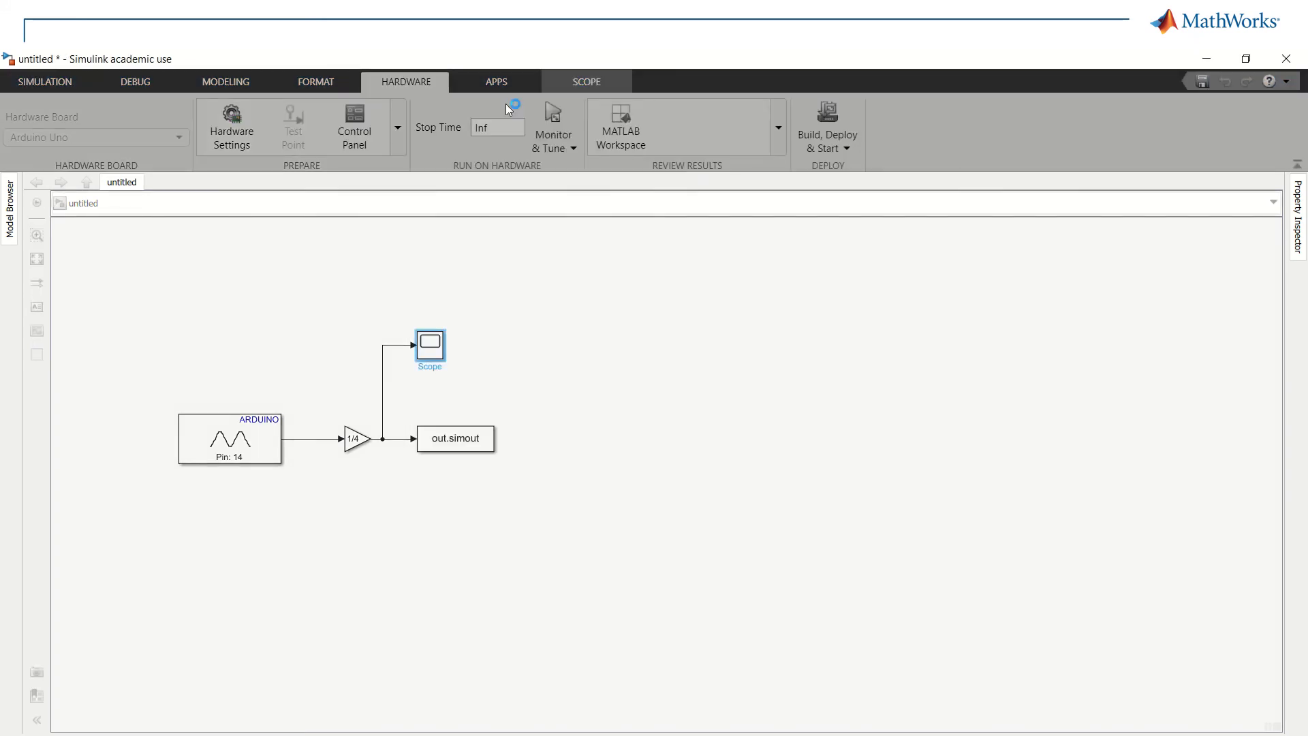